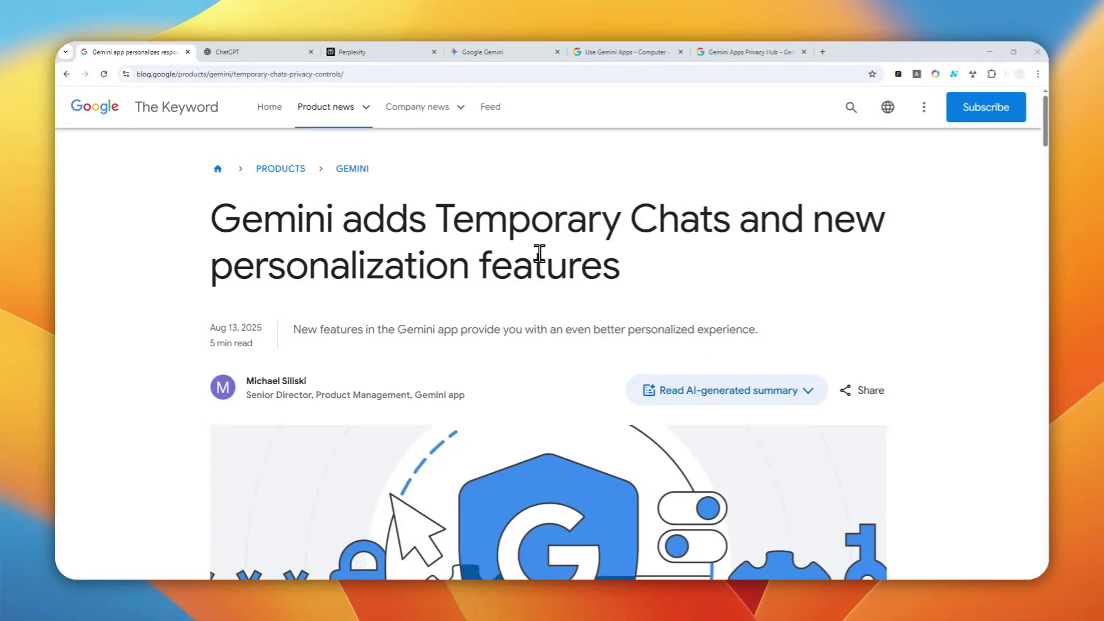
Highlight the Temporary Chats headline and Aug 13, 2025 date, glancing at ChatGPT and Perplexity tabs.
drag(436, 219, 735, 223)
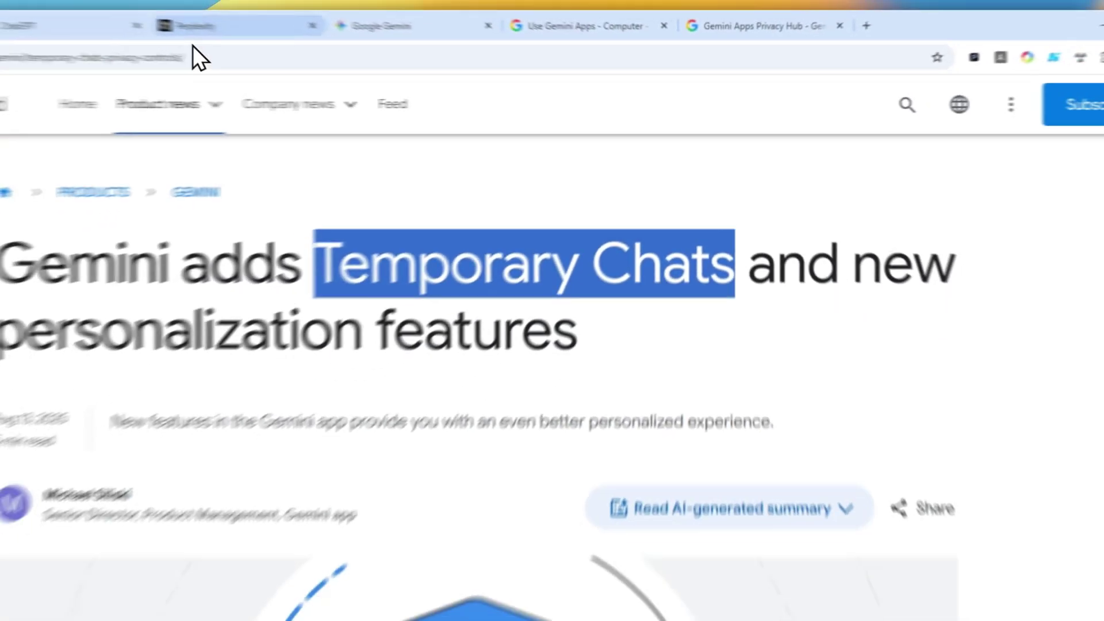
click(225, 48)
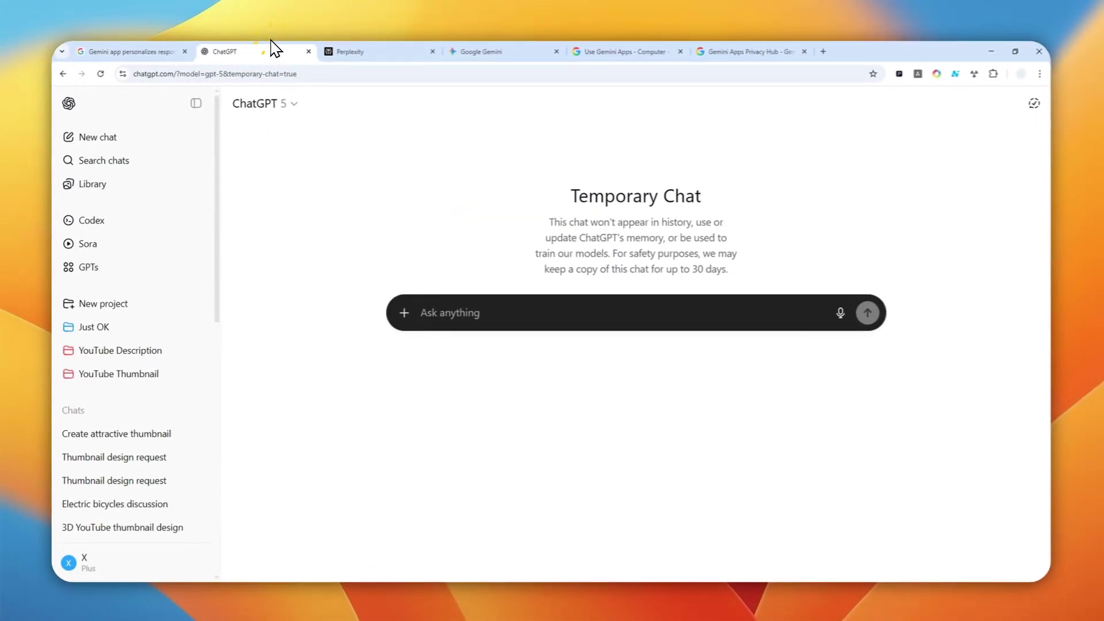
click(344, 51)
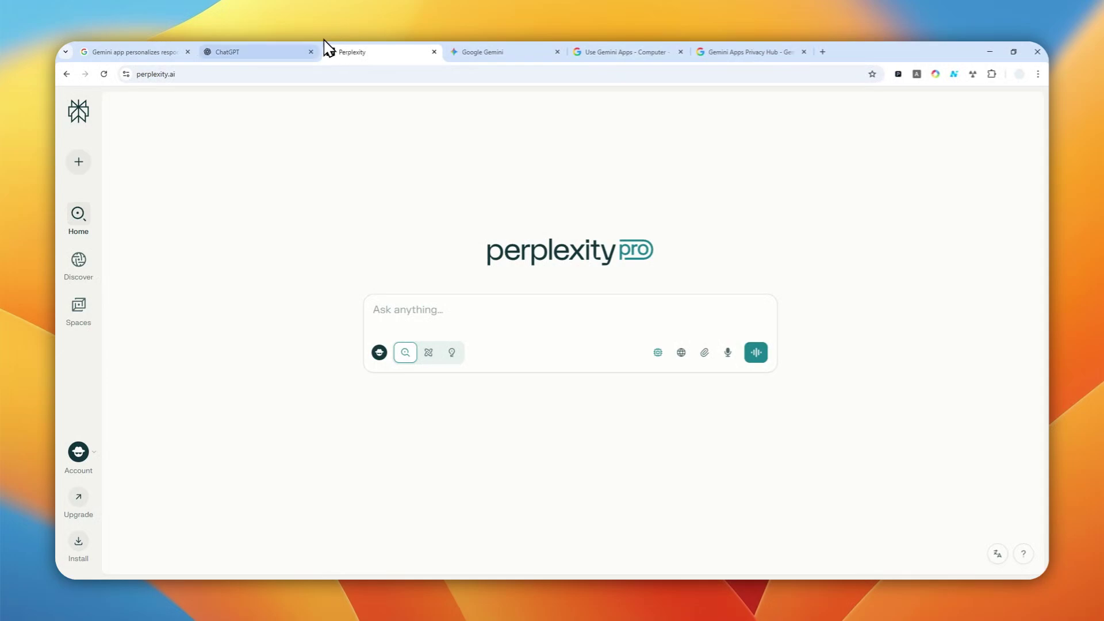
click(133, 52)
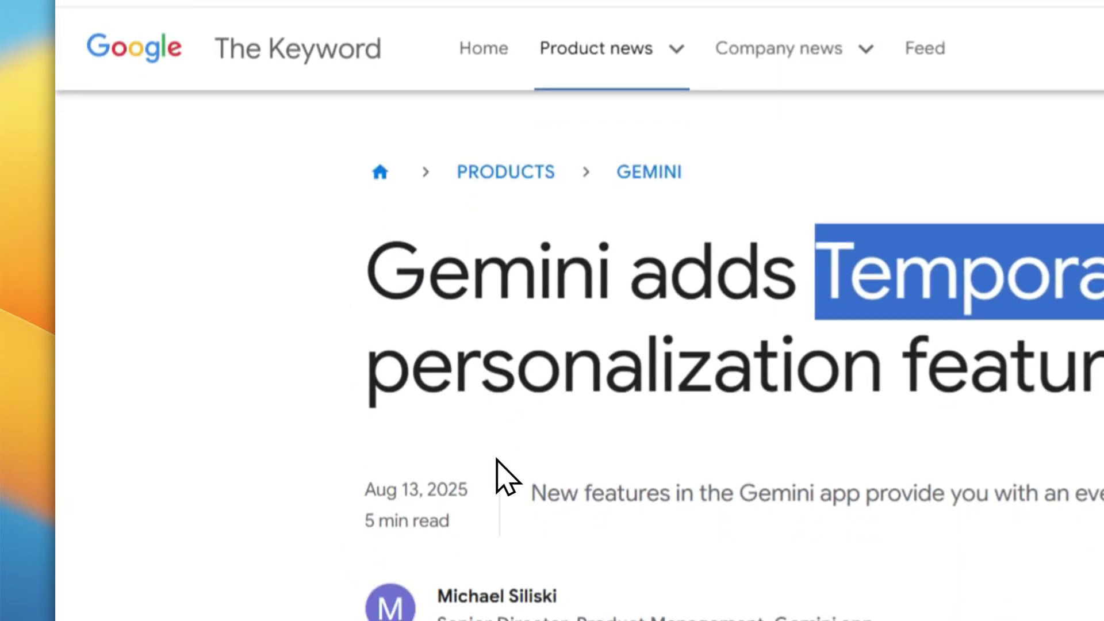
scroll(487, 335, down, 3)
click(487, 334)
drag(480, 326, 353, 332)
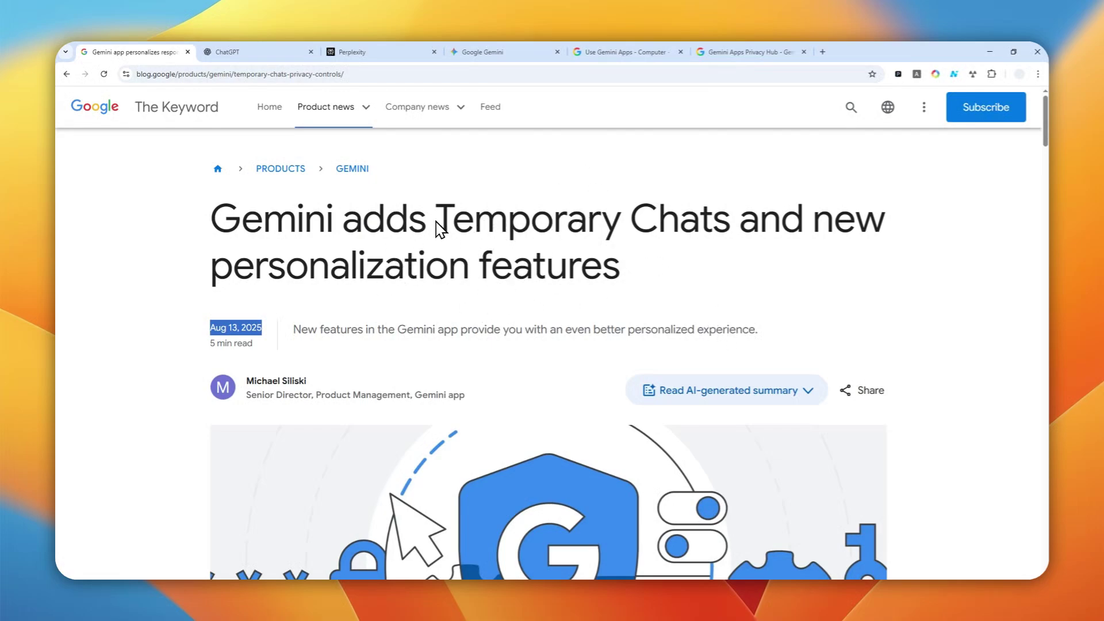
scroll(438, 226, down, 2)
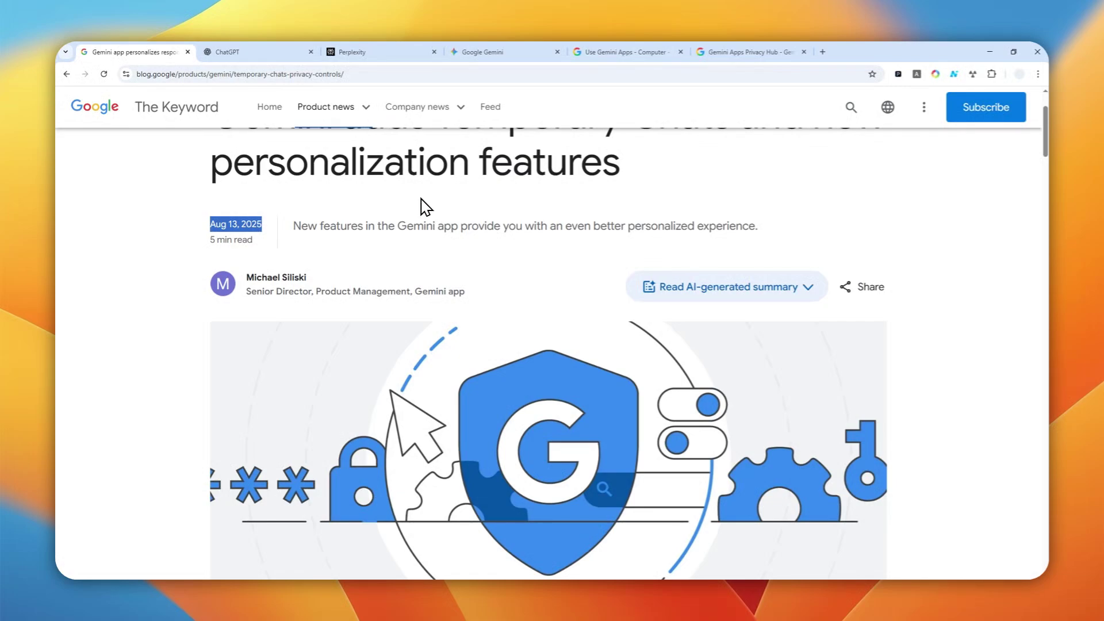
scroll(426, 205, down, 2)
scroll(436, 209, down, 1)
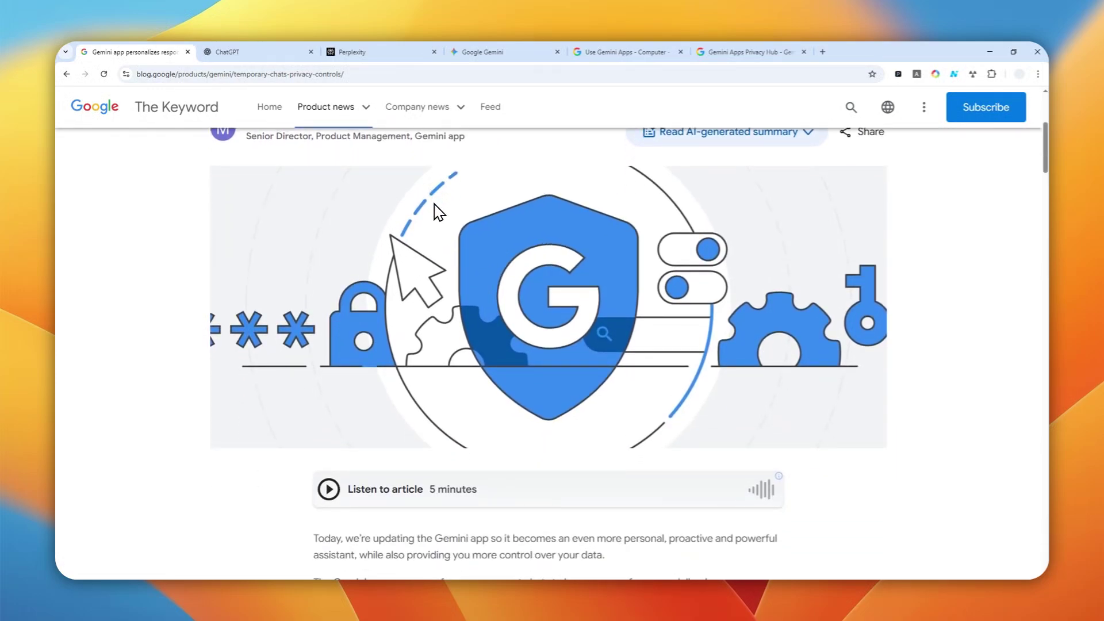
scroll(436, 209, down, 1)
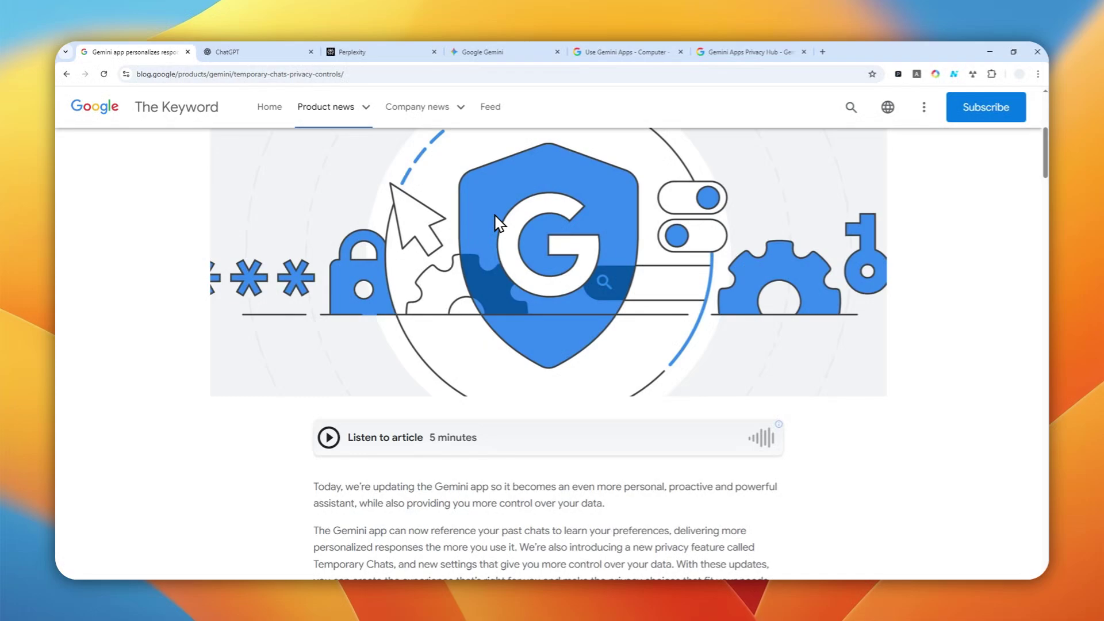
scroll(599, 269, down, 2)
scroll(603, 281, down, 2)
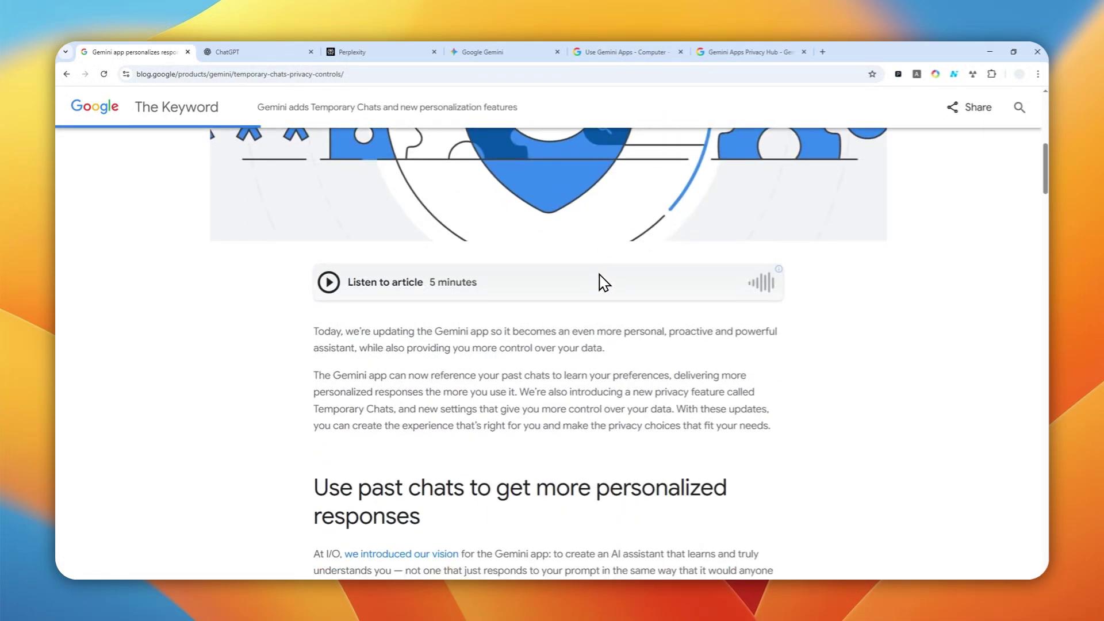
scroll(603, 281, down, 1)
scroll(603, 281, down, 2)
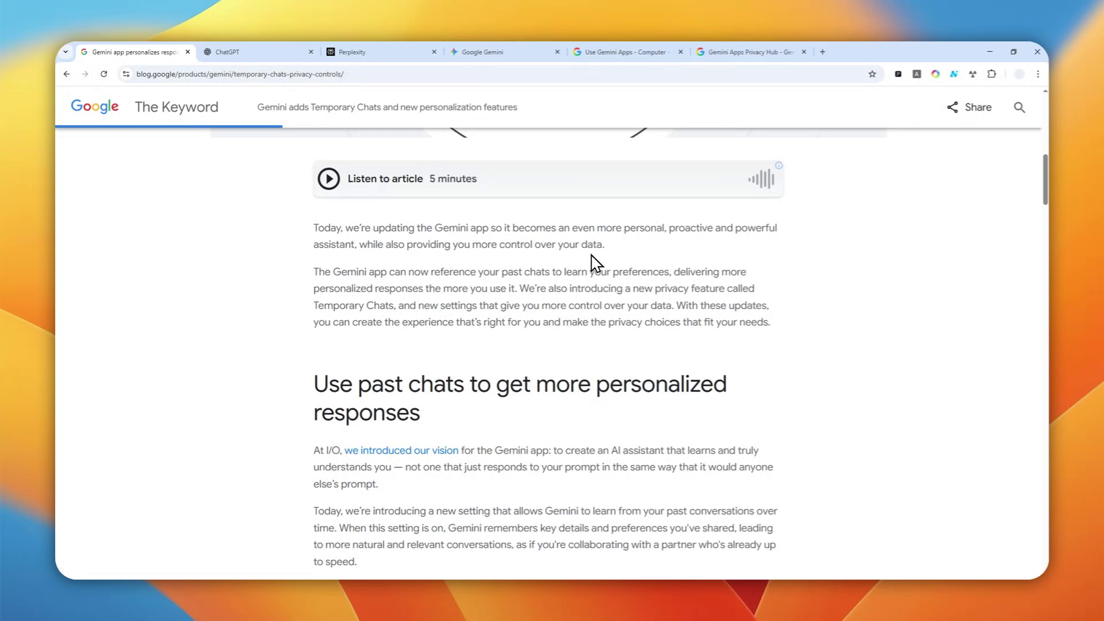
scroll(536, 206, down, 1)
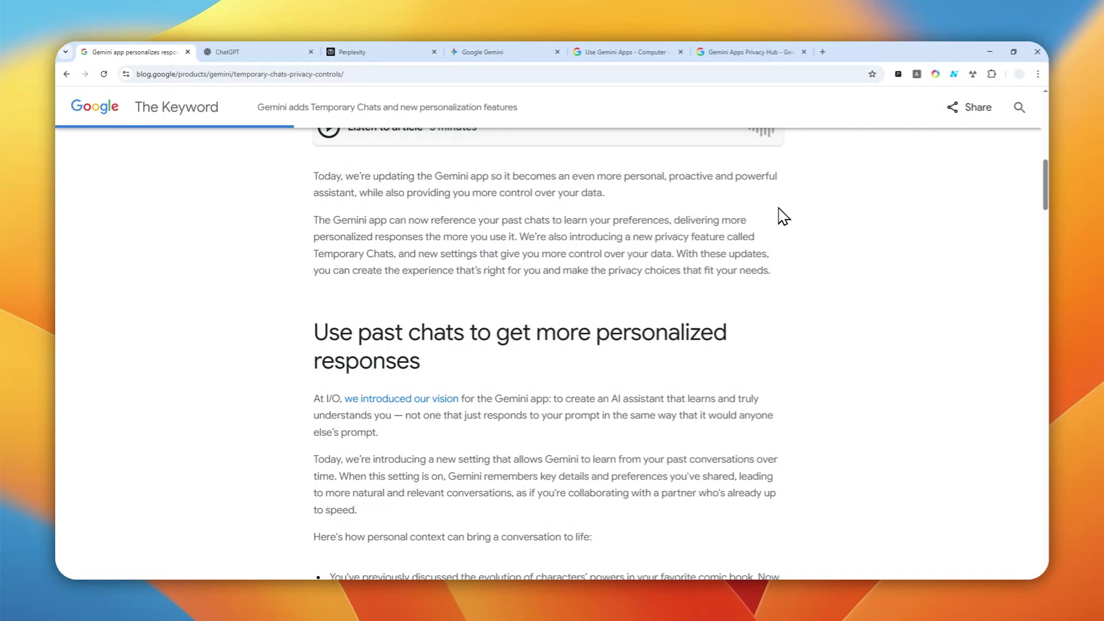
scroll(690, 143, up, 1)
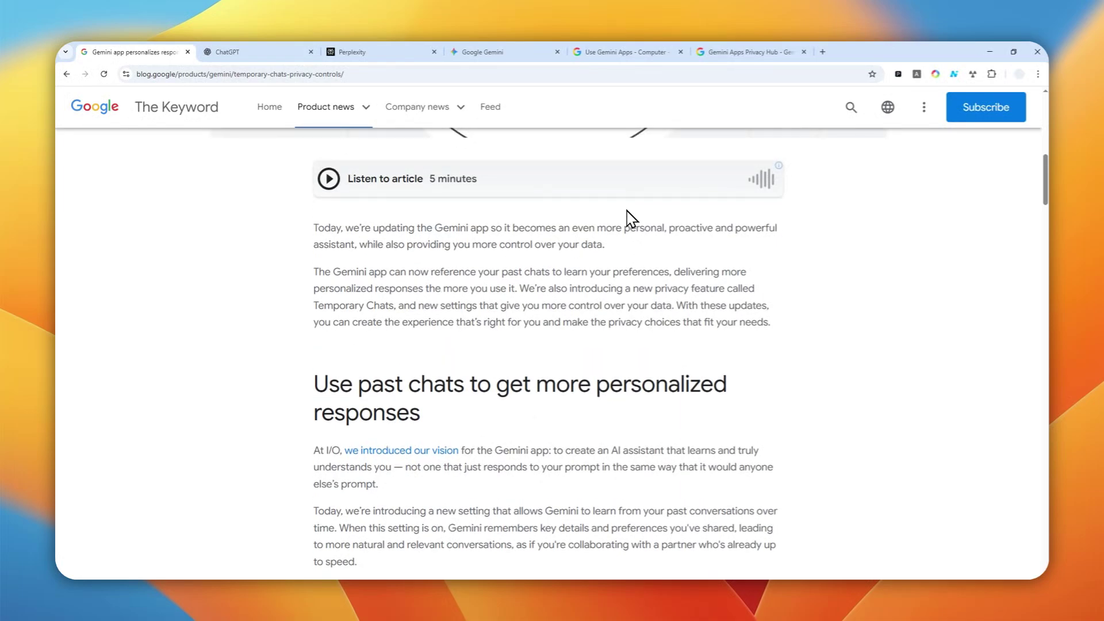
scroll(627, 220, up, 4)
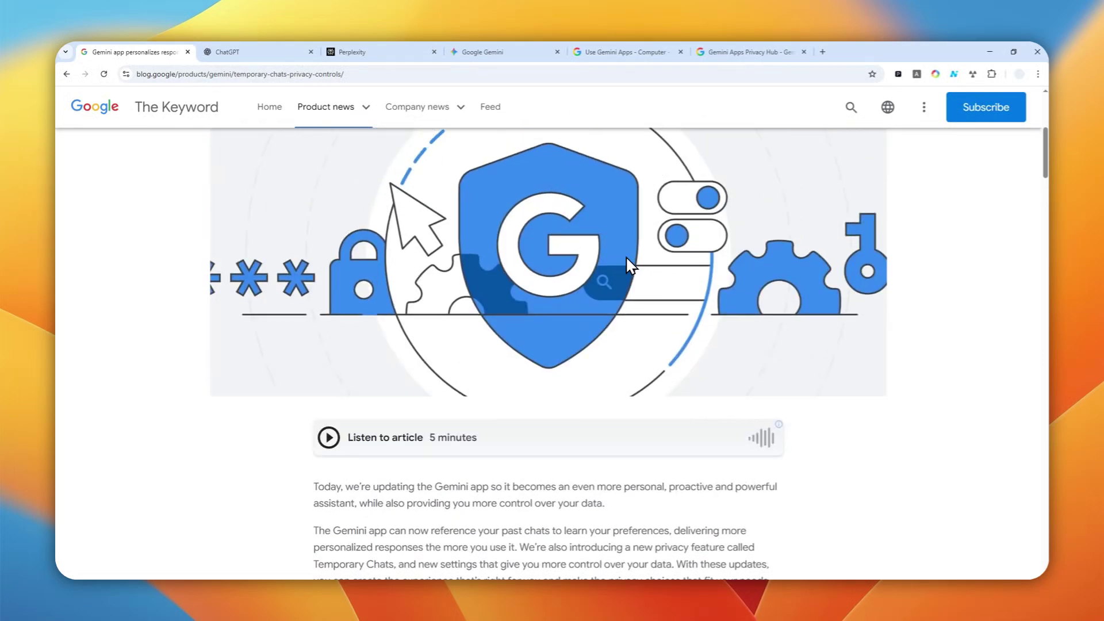
scroll(625, 256, up, 3)
scroll(626, 266, up, 1)
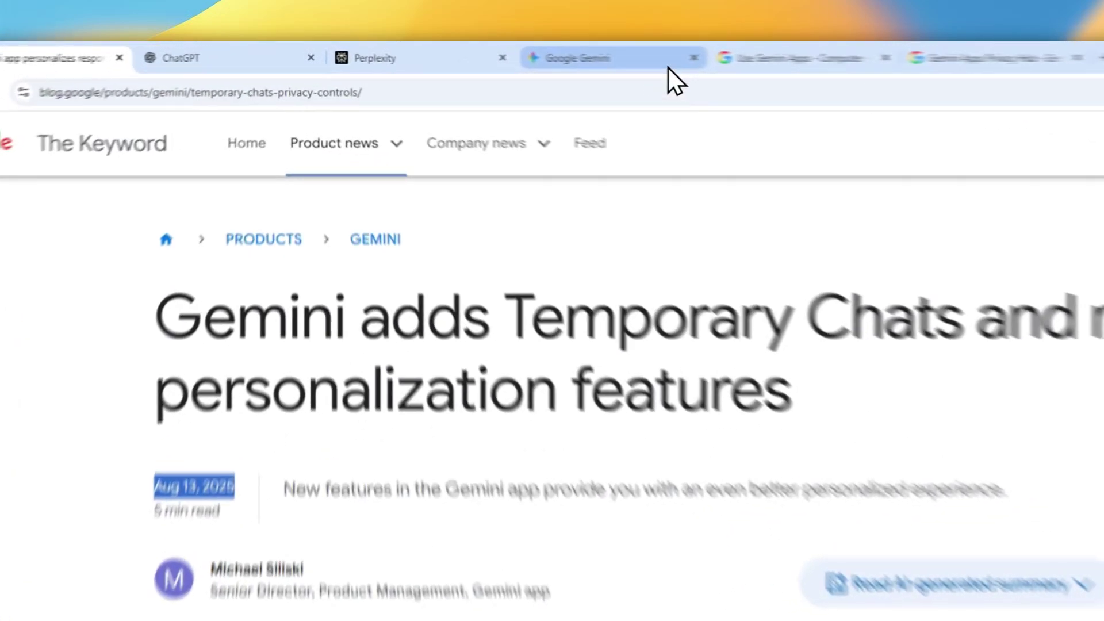
Start a temporary chat from Gemini's expanded side panel.
click(483, 51)
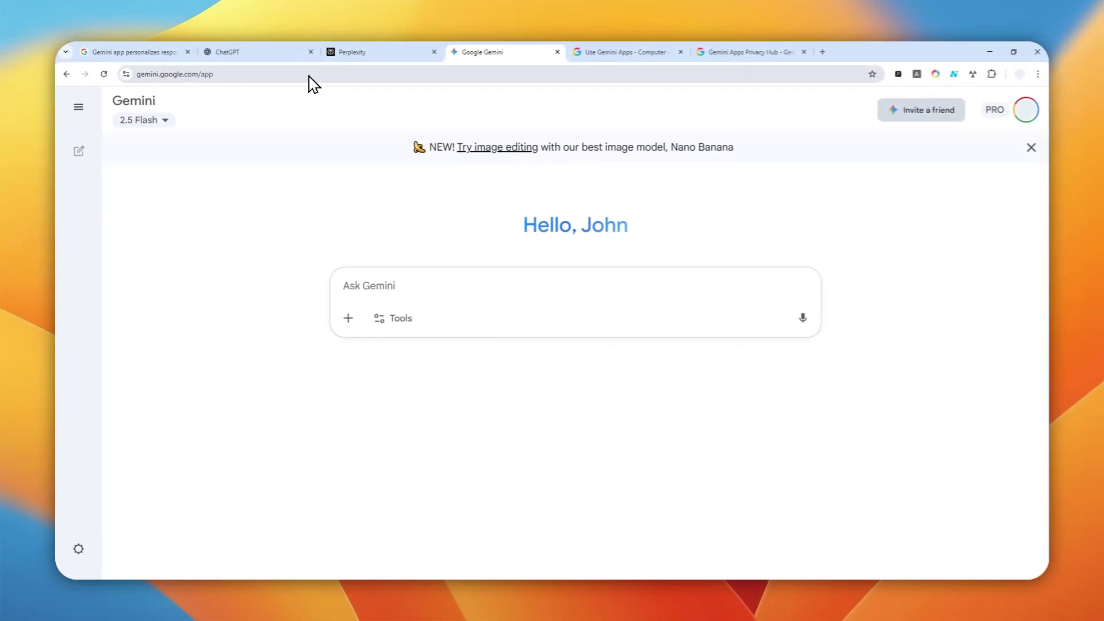
click(76, 113)
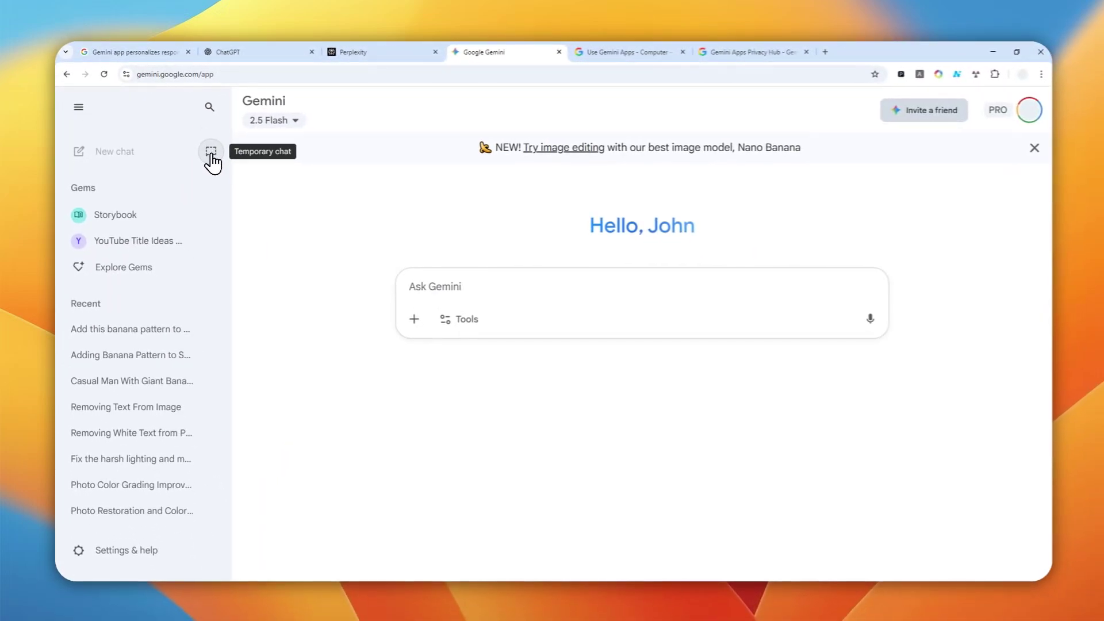
click(211, 150)
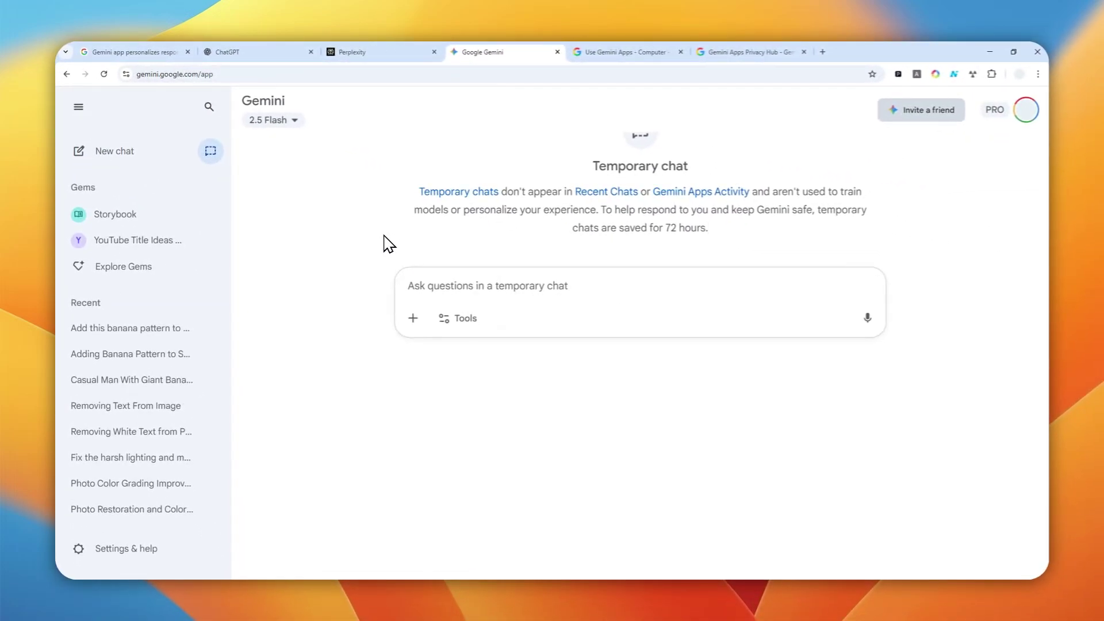
Send the pink elephant on a city sidewalk prompt with Create images enabled.
click(424, 285)
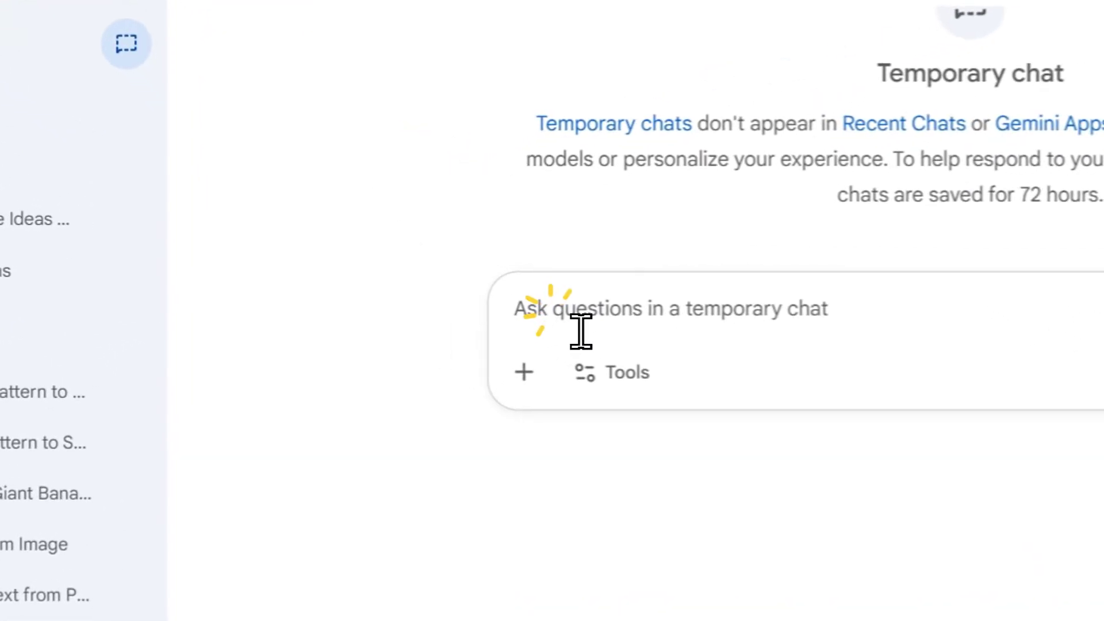
text(Create a pic)
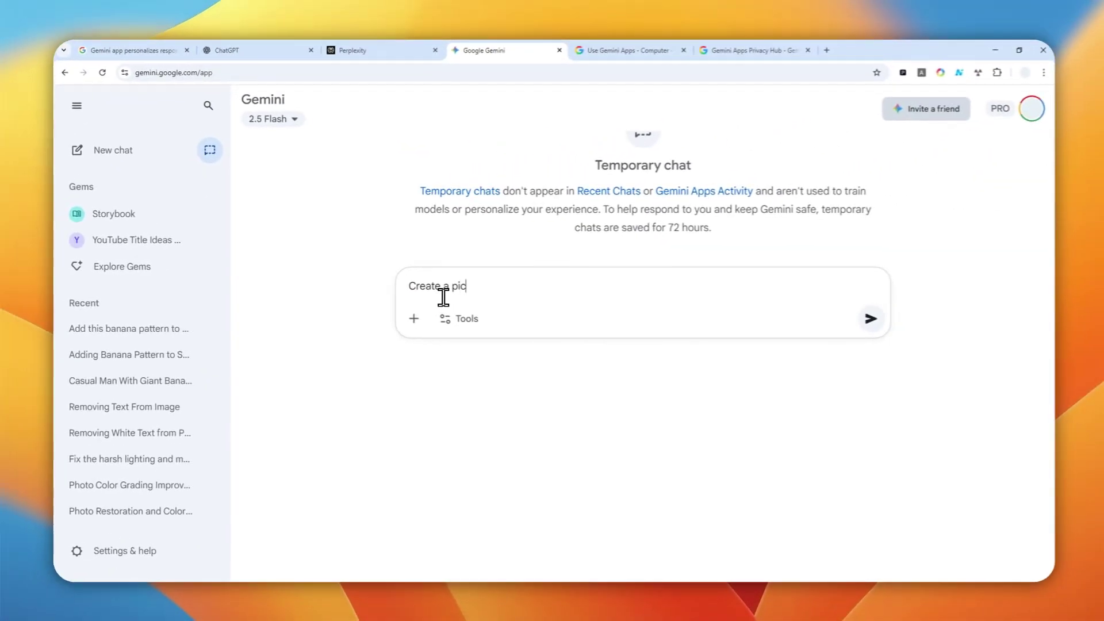
text(ture of a pink)
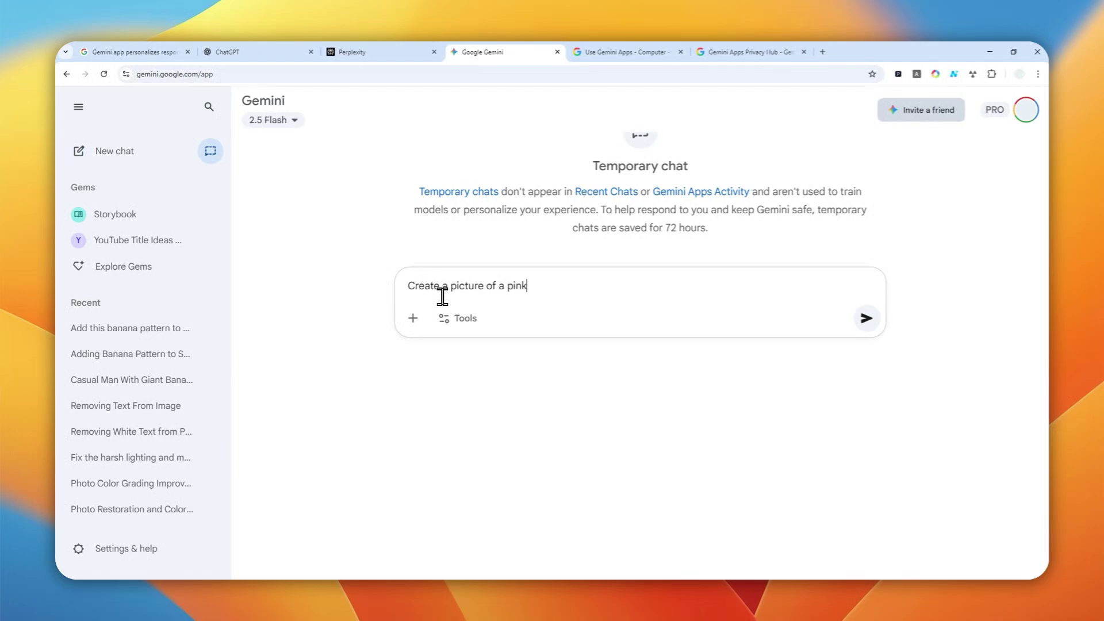
text( elephant in a city sidewalk)
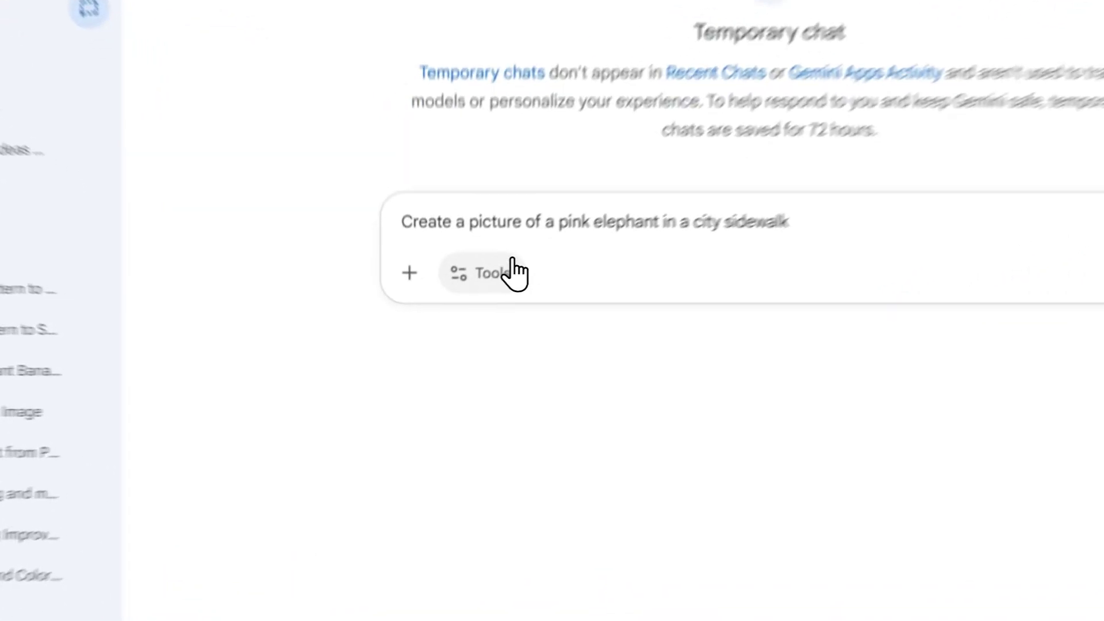
click(461, 318)
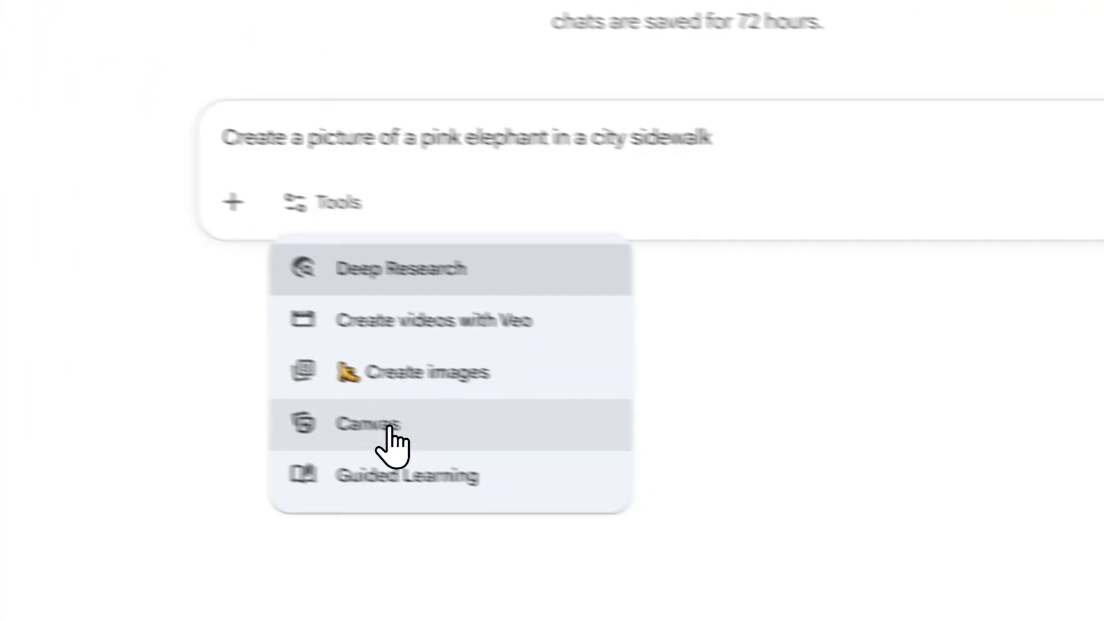
click(574, 412)
click(768, 323)
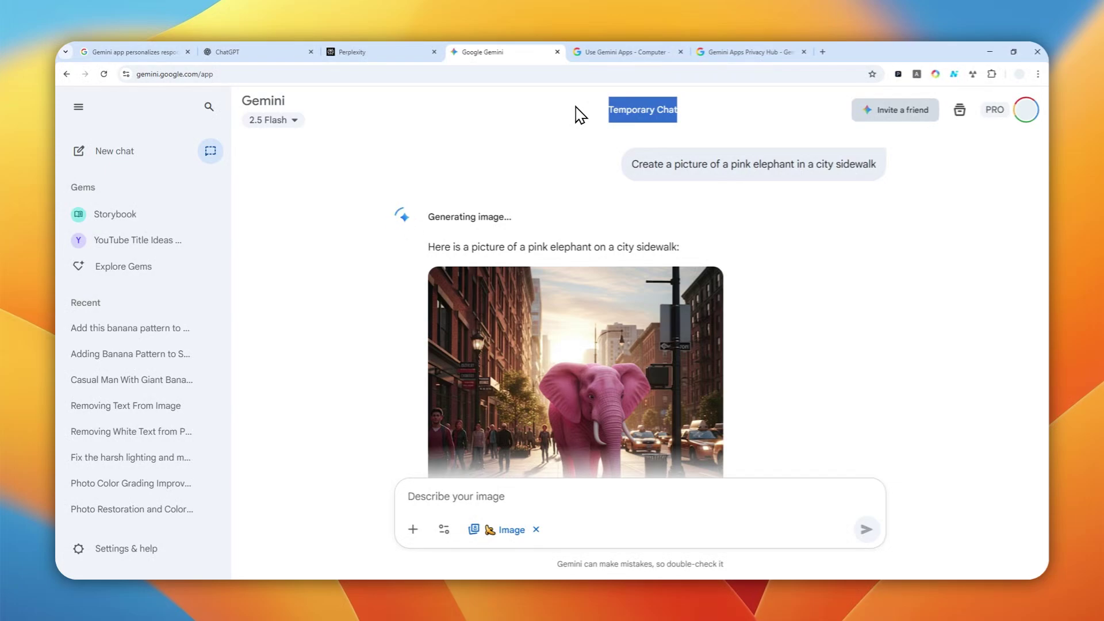
scroll(716, 238, down, 3)
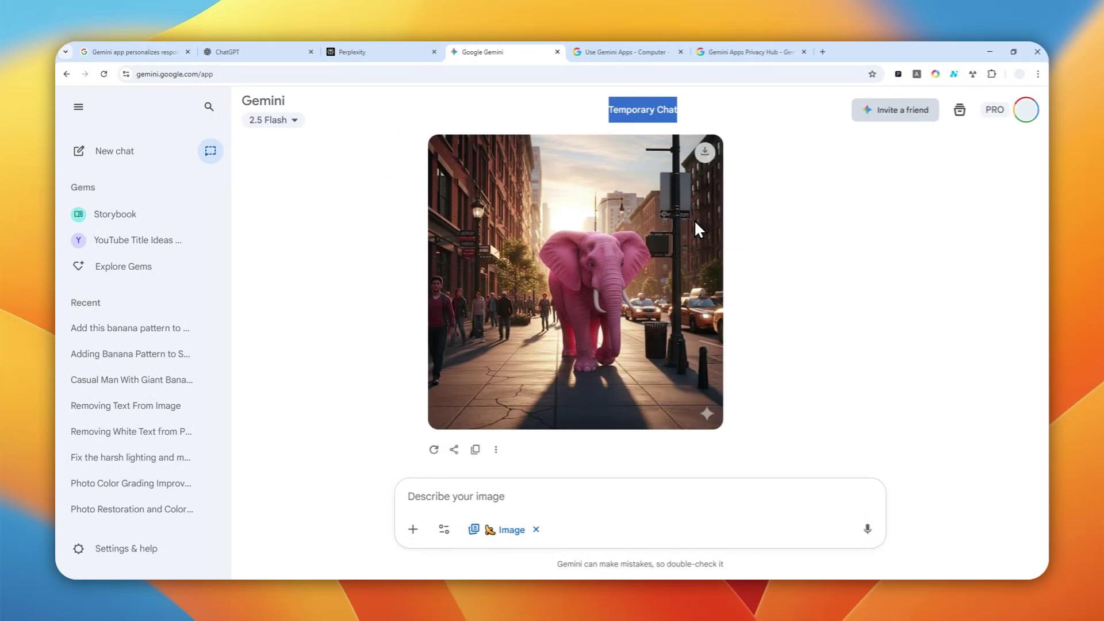
scroll(600, 269, up, 3)
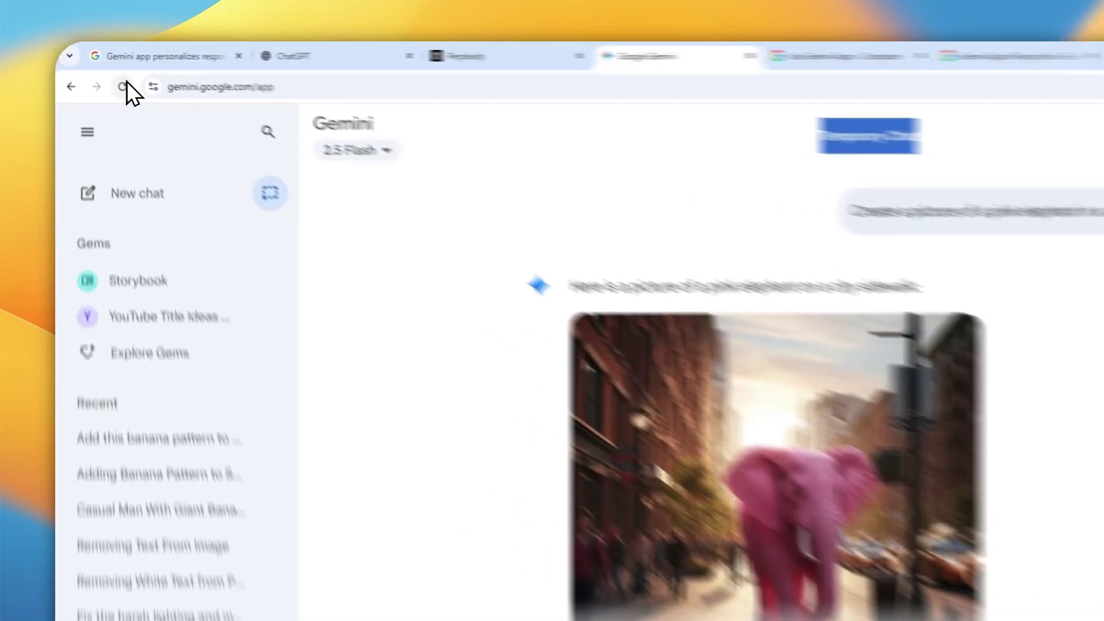
Reload the page to end the temporary chat and discard the elephant image.
click(104, 73)
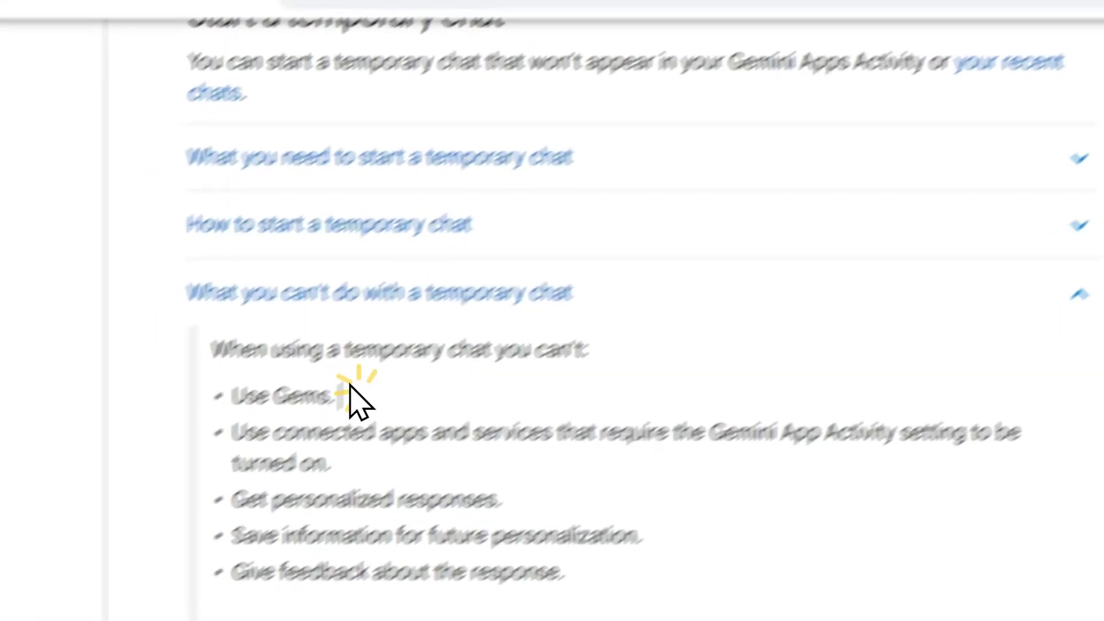
Highlight each limitation: Gems, connected apps, personalized responses, future personalization, and feedback.
drag(333, 446, 187, 451)
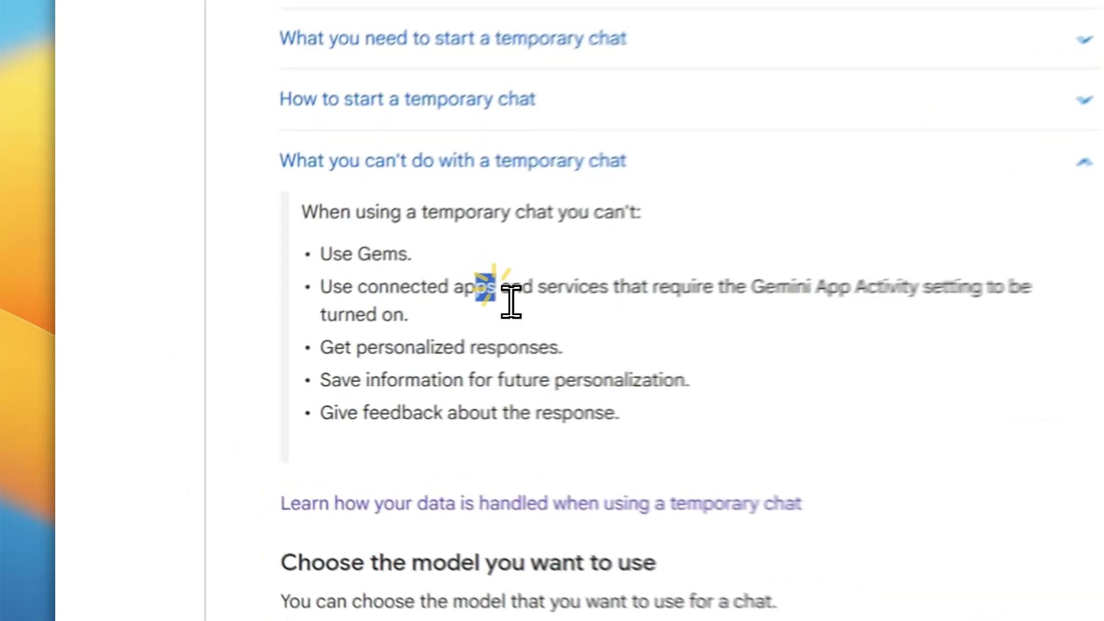
drag(299, 335, 231, 334)
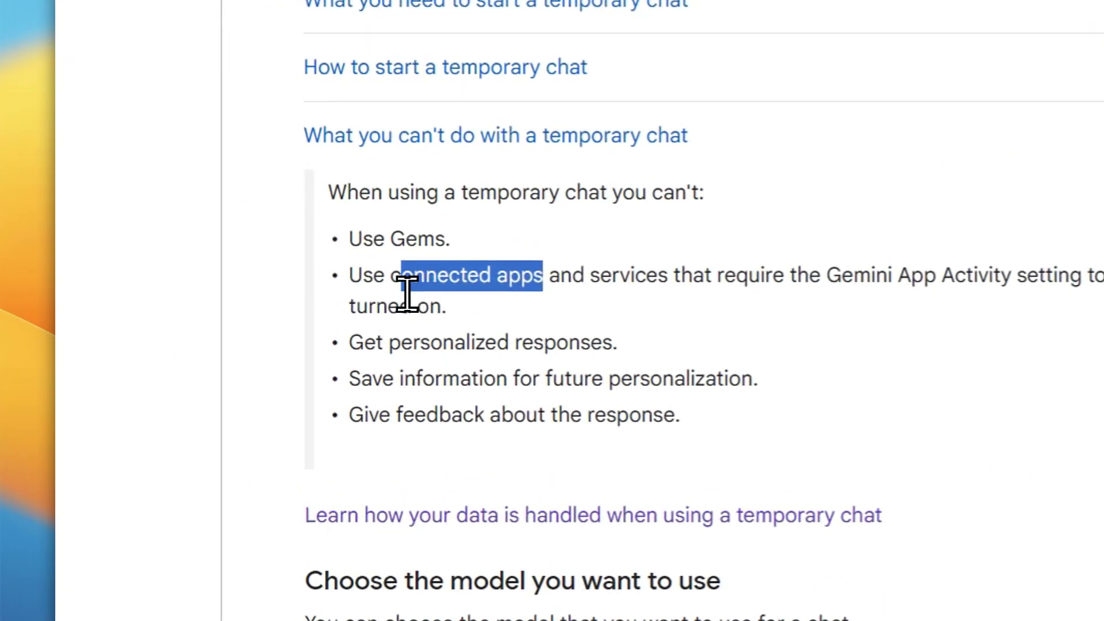
drag(390, 344, 681, 360)
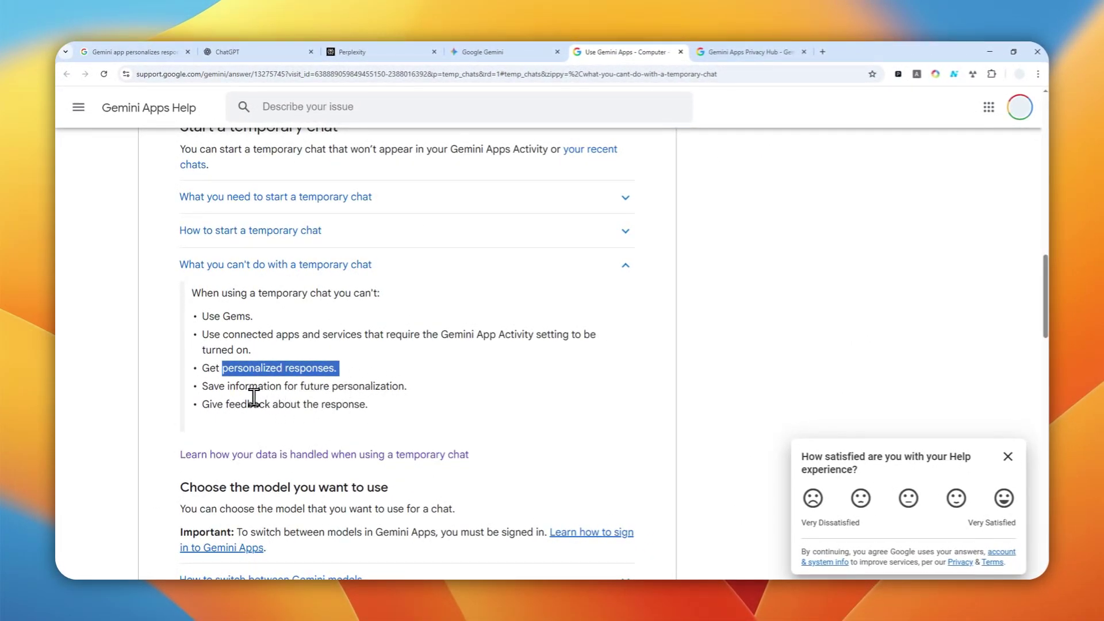
drag(228, 386, 407, 387)
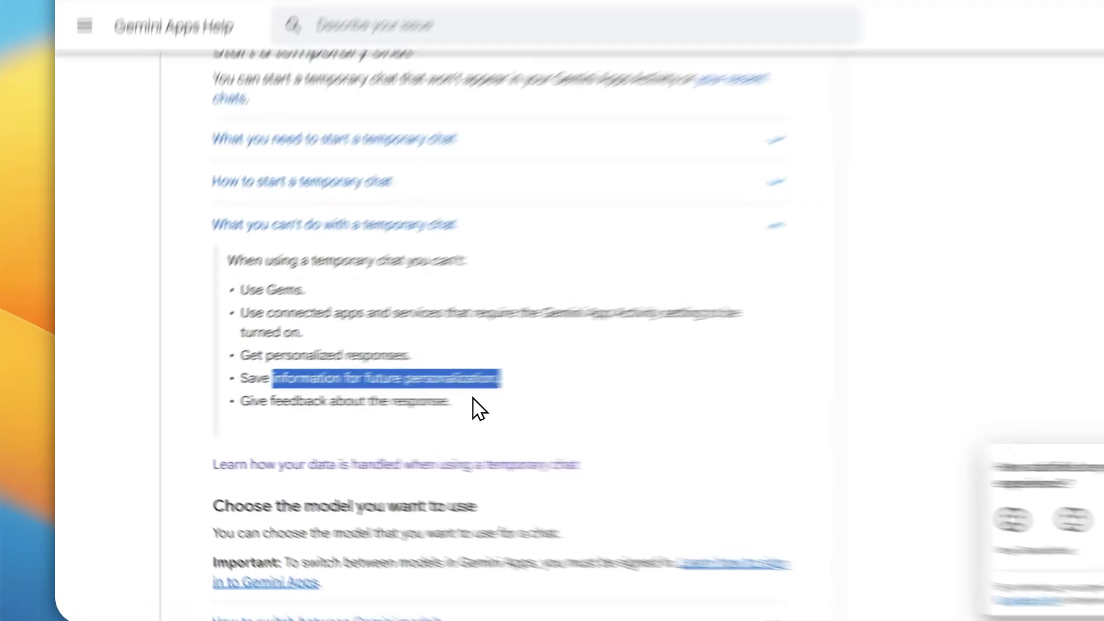
drag(369, 404, 298, 405)
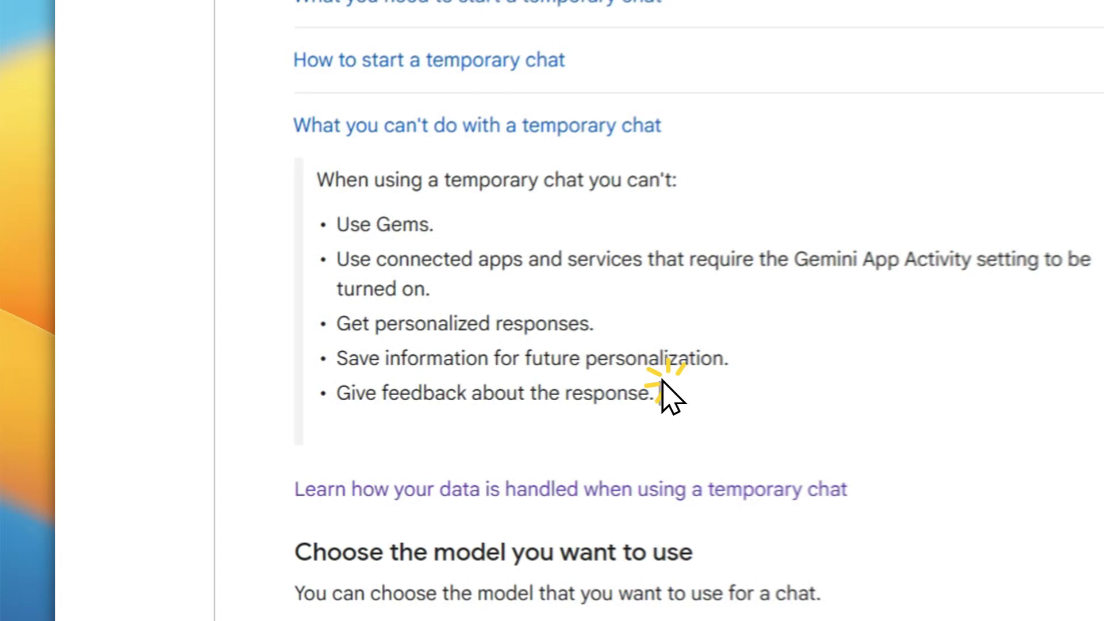
drag(473, 421, 332, 402)
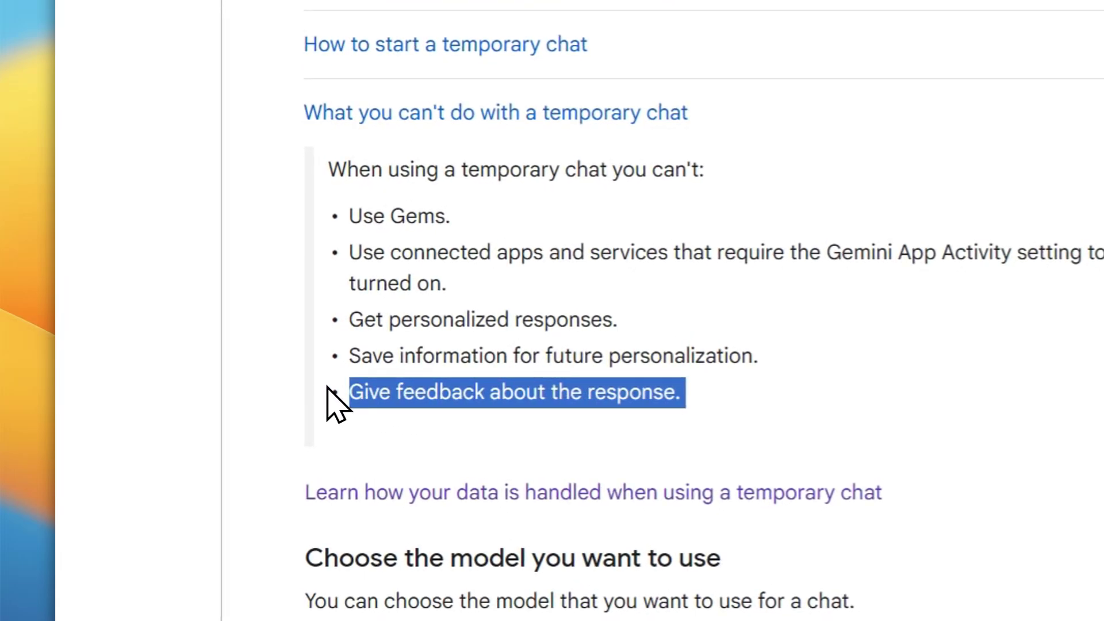
drag(759, 357, 313, 238)
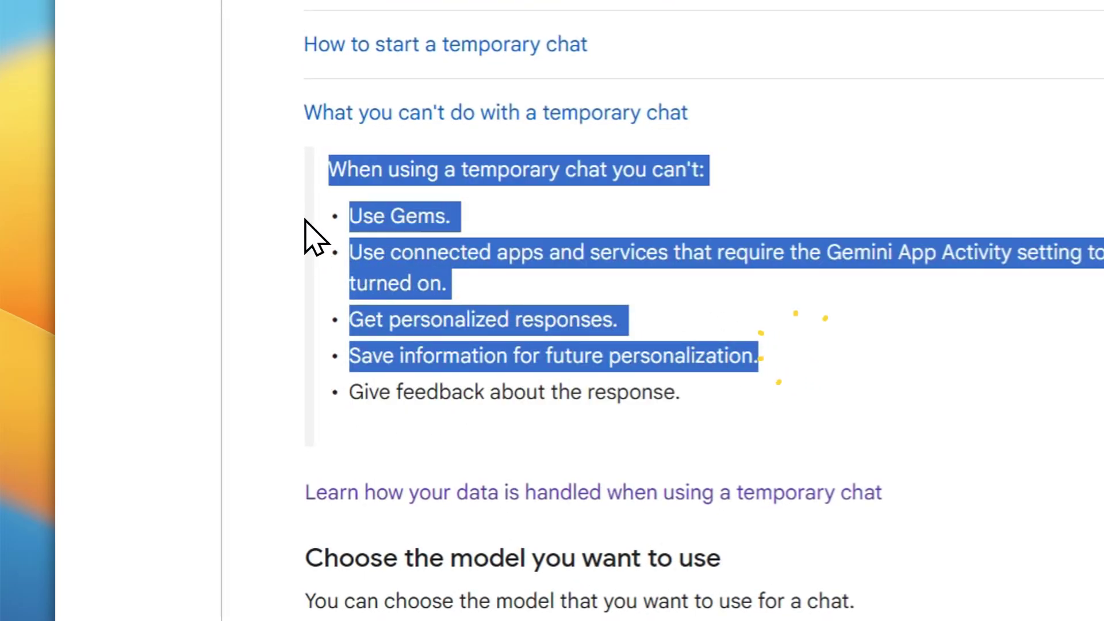
scroll(314, 239, up, 1)
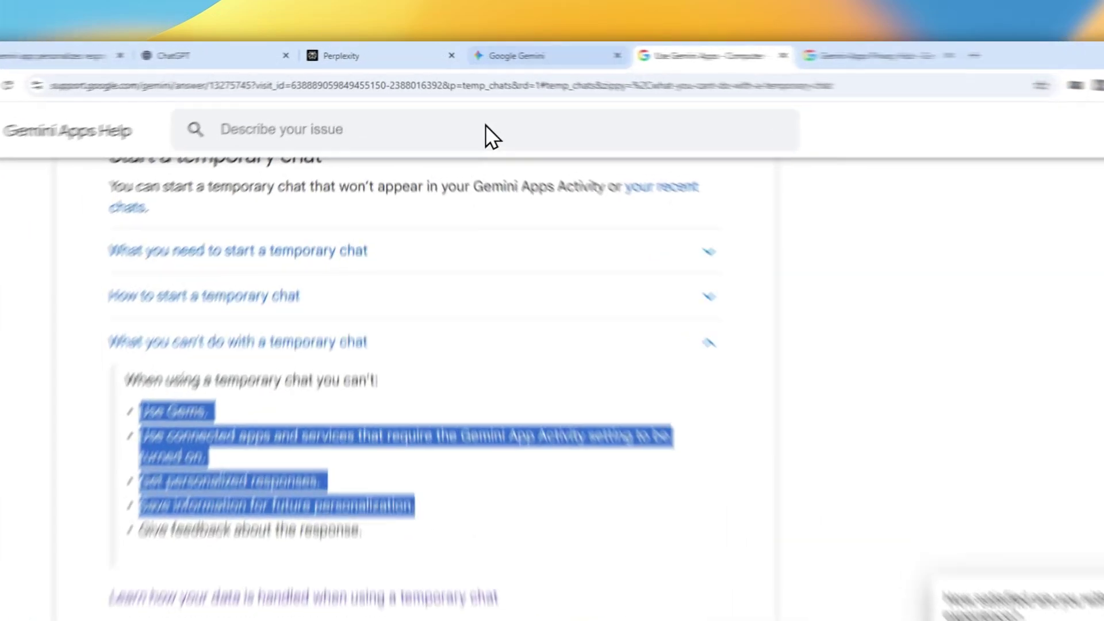
Return to the Google Gemini tab with its empty start page.
click(483, 51)
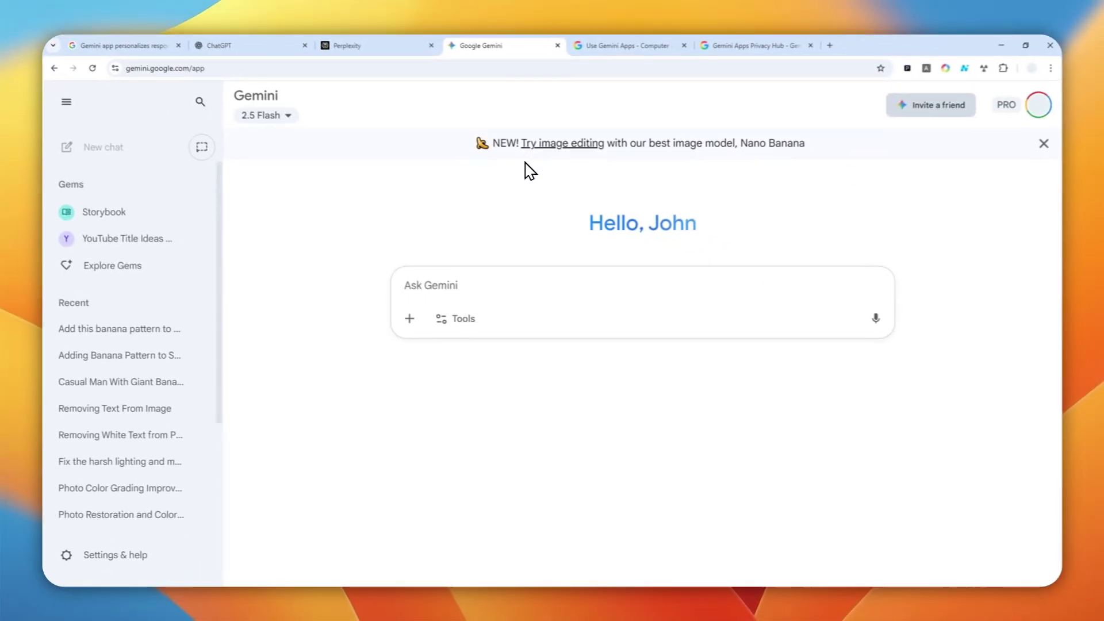